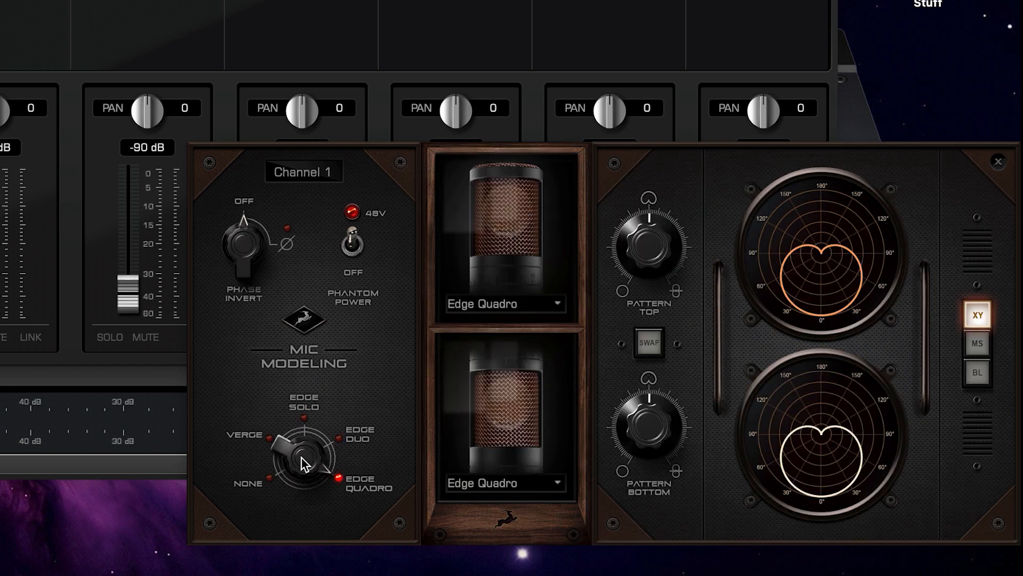
Try the Verge, Edge Solo and Edge Duo mic models on channel 1, ending on Edge Quadro.
left_click_drag(301, 456, 302, 467)
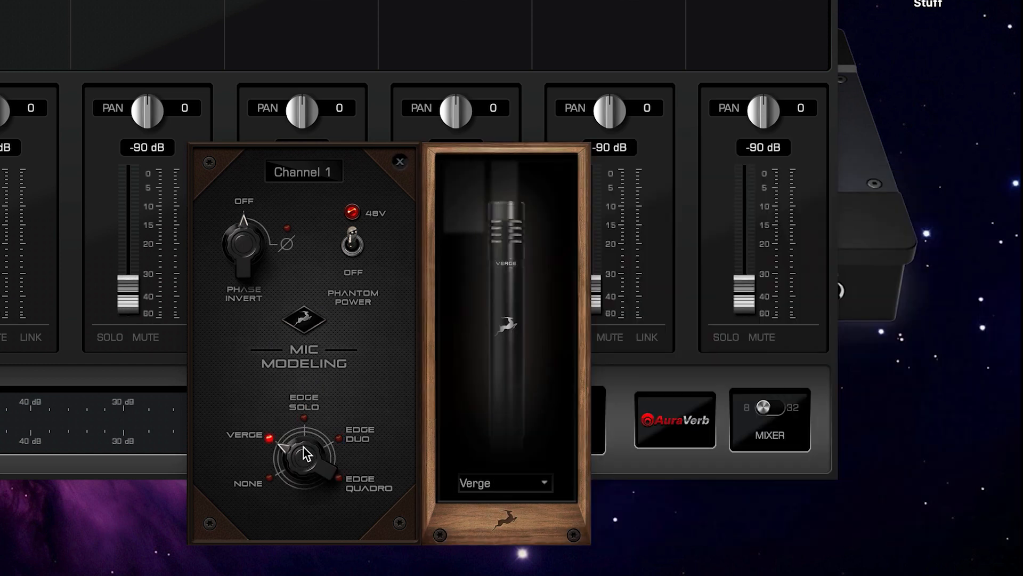
left_click(308, 414)
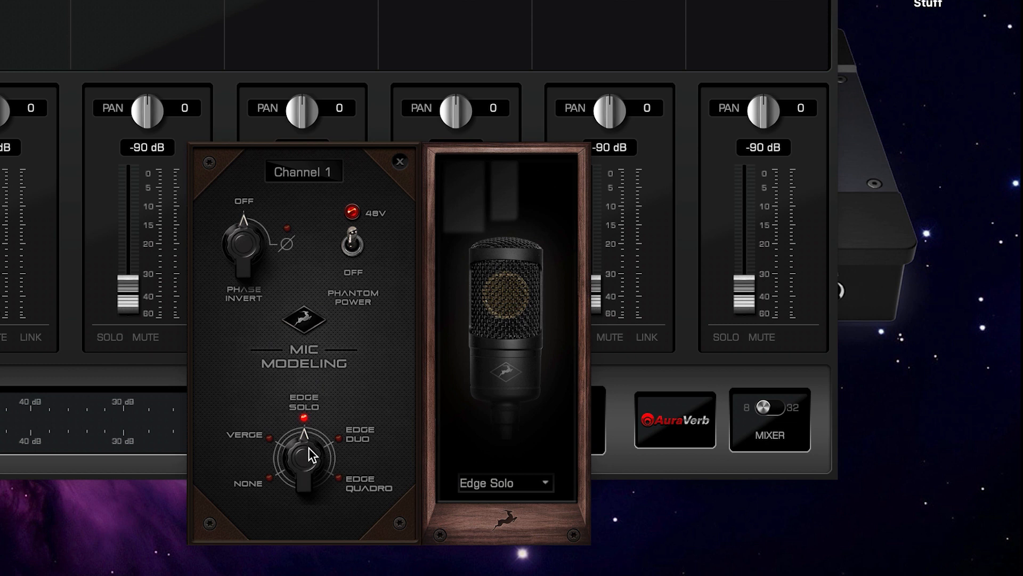
left_click(315, 420)
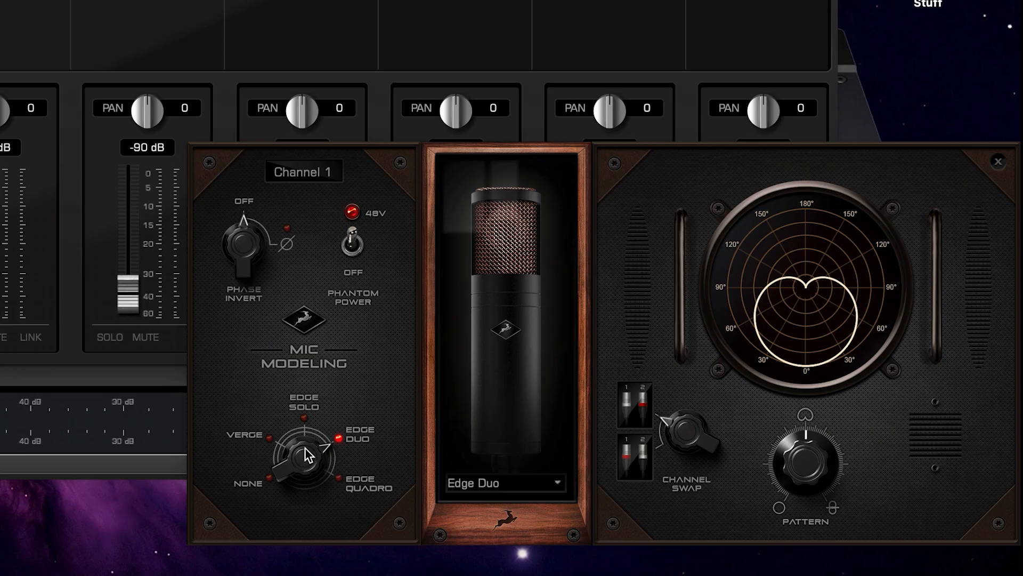
left_click_drag(307, 382, 309, 365)
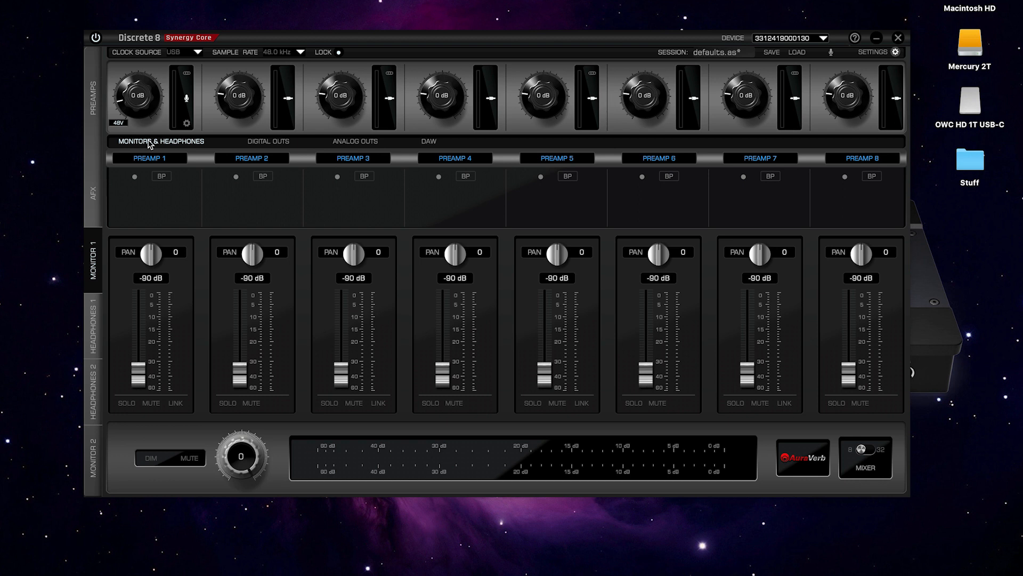
left_click(262, 144)
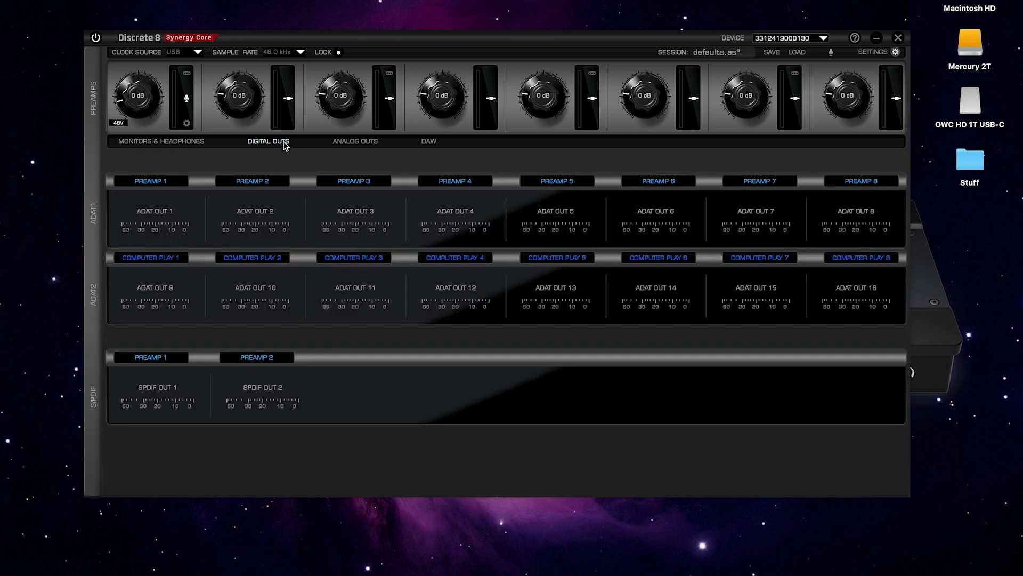
left_click(349, 143)
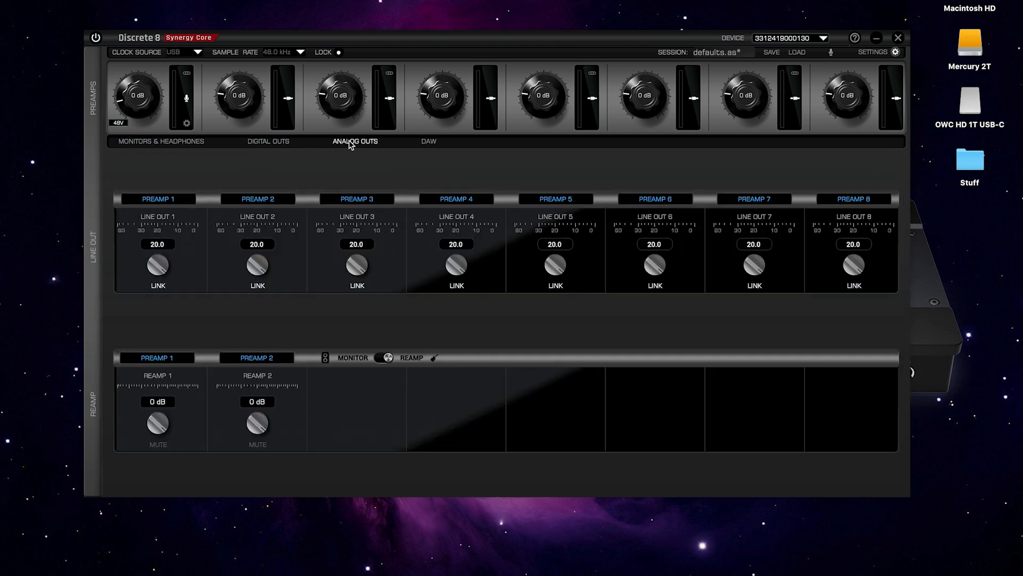
left_click(429, 143)
left_click(170, 143)
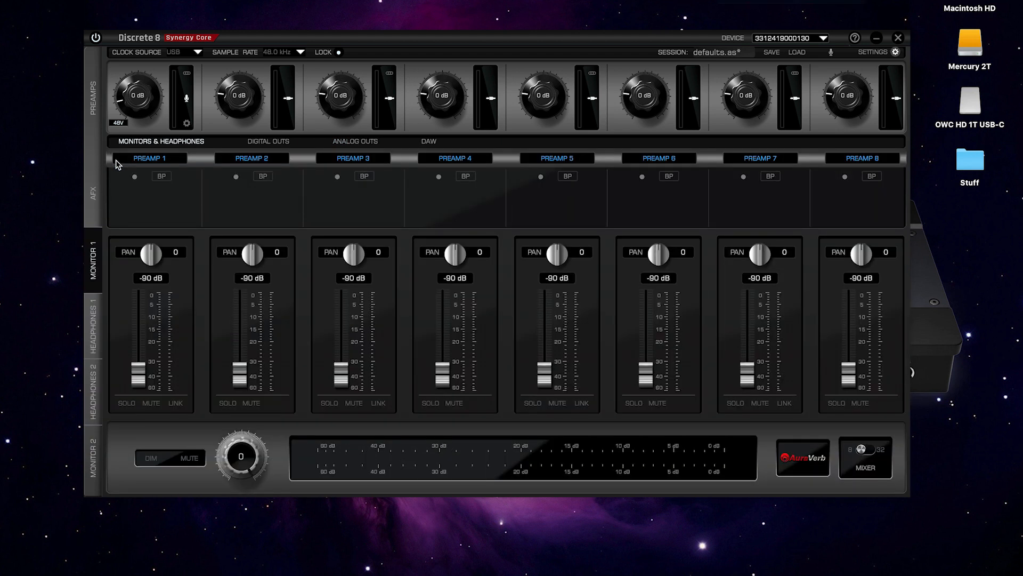
left_click(143, 160)
mouse_move(144, 176)
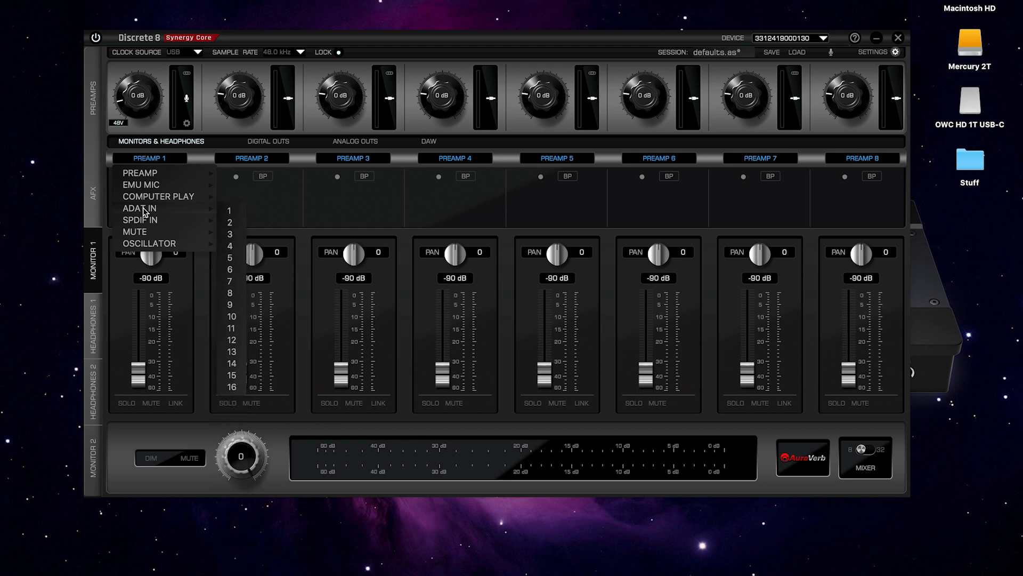
mouse_move(145, 223)
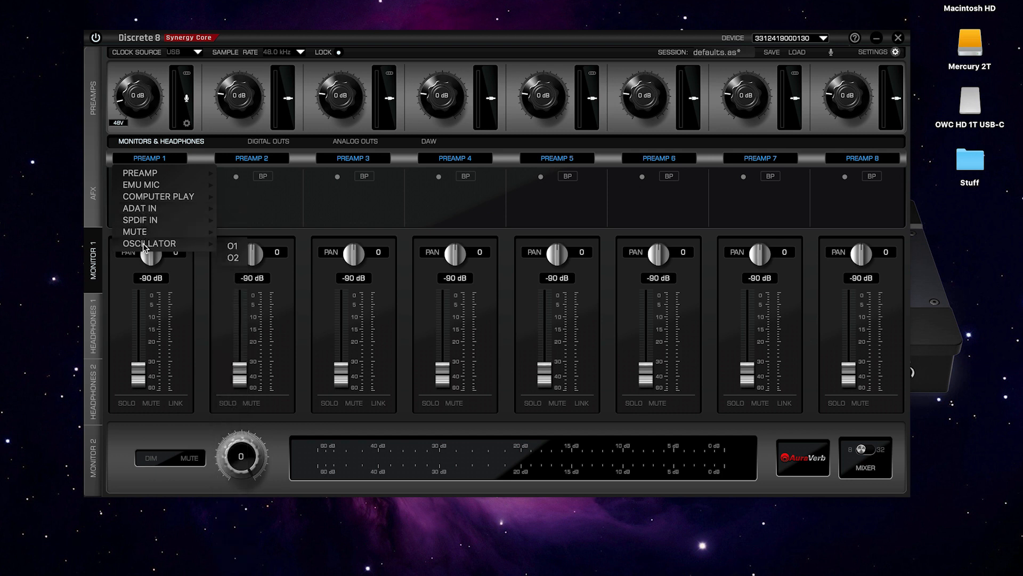
left_click(97, 179)
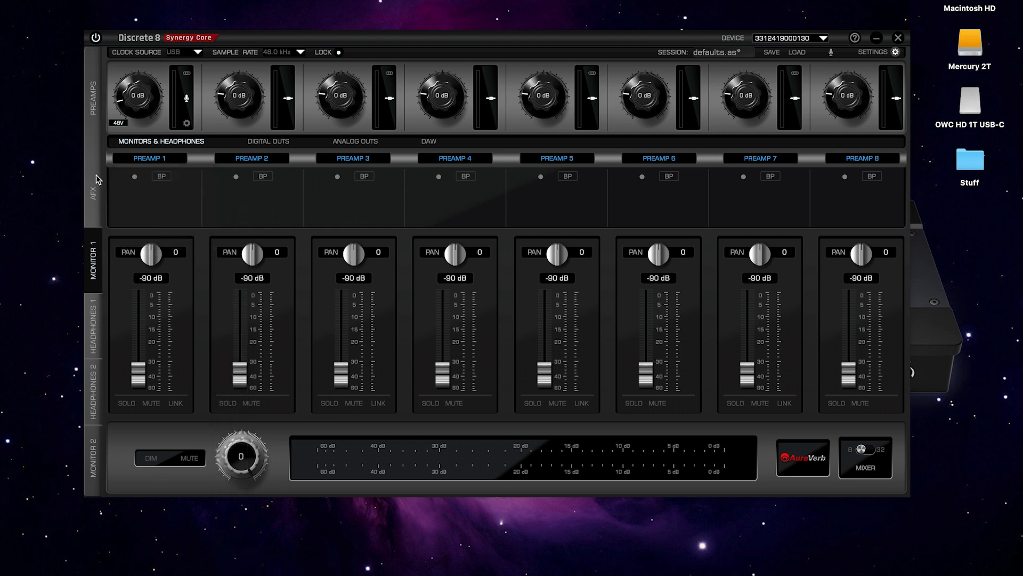
Expand the mixer to 32 channels and feed strips 9 and 10 from Computer Play 1–2.
left_click(864, 450)
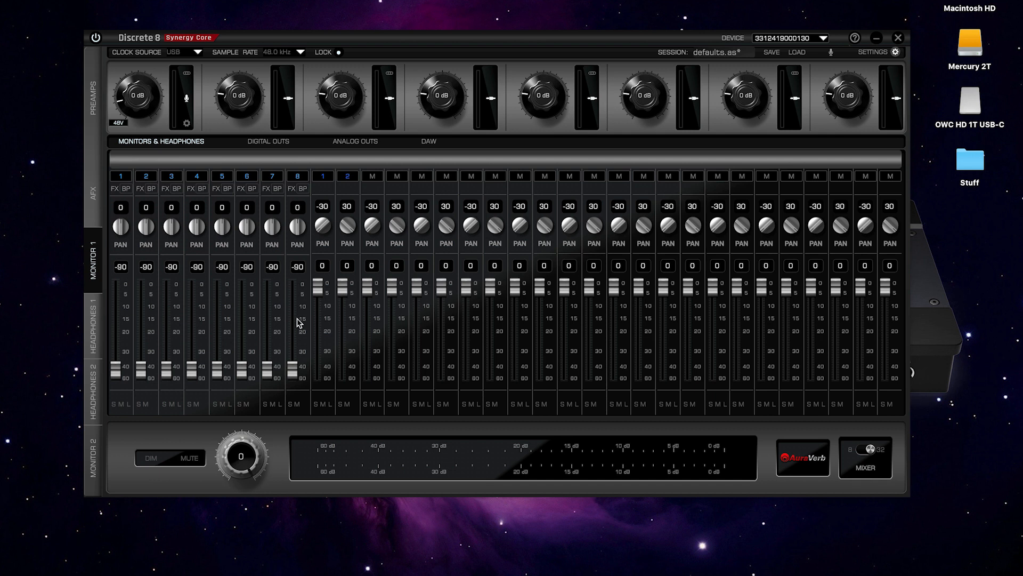
left_click(323, 176)
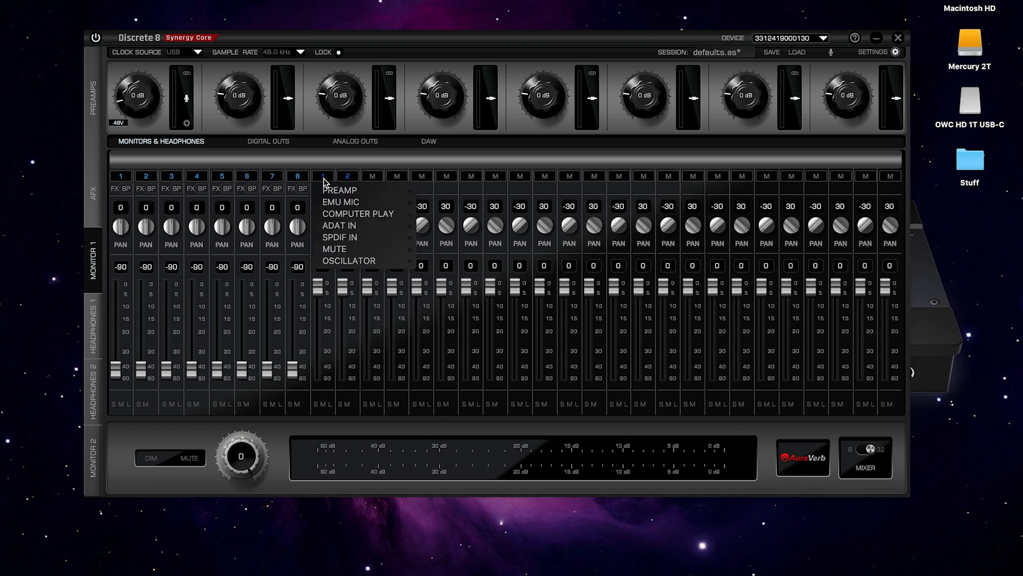
mouse_move(330, 214)
left_click(429, 226)
left_click(347, 176)
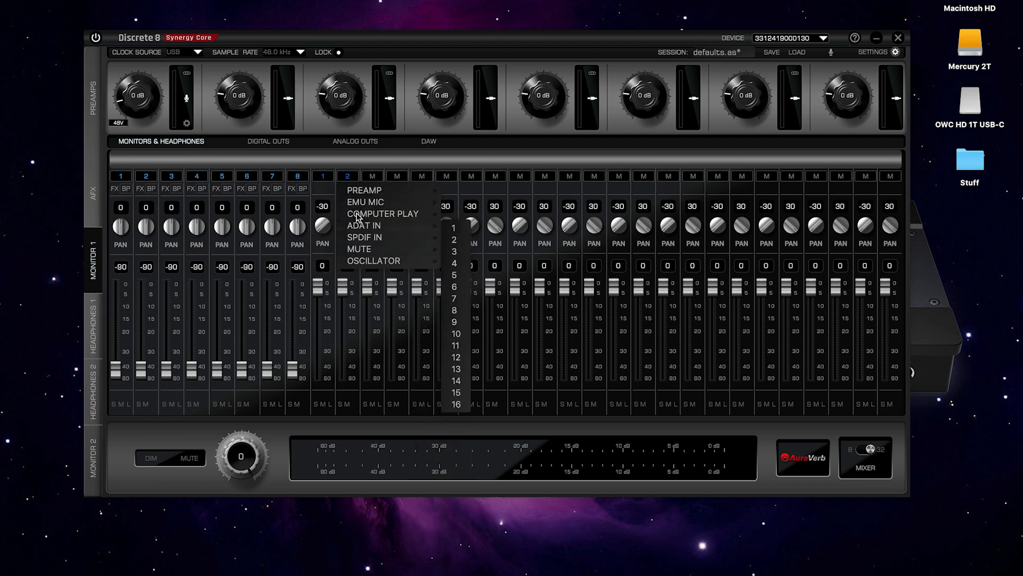
left_click(454, 228)
Set strips 11 through 14 to alternating ADAT In 1 and ADAT In 2 sources.
left_click(372, 176)
mouse_move(408, 214)
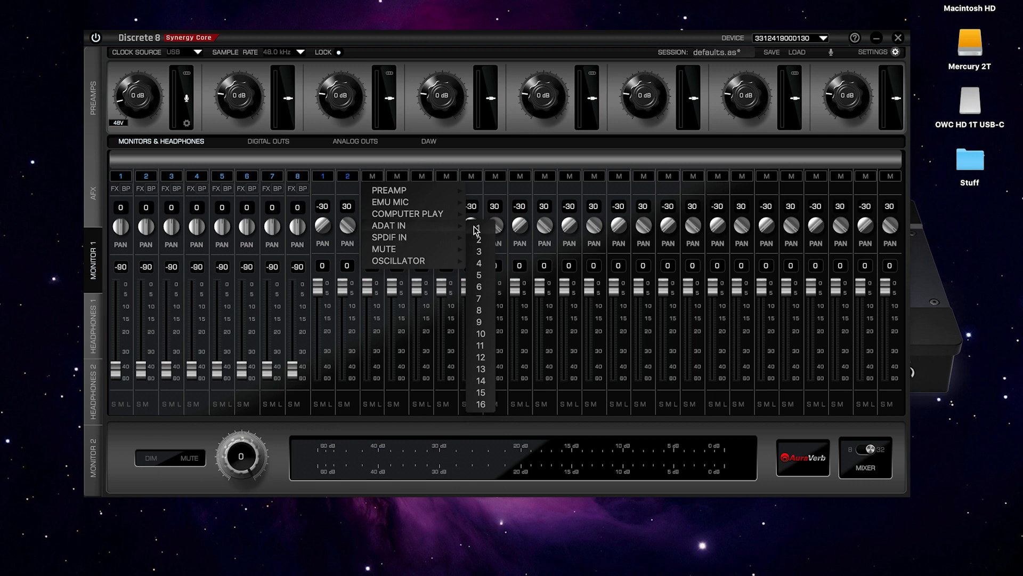
left_click(476, 229)
left_click(396, 176)
mouse_move(432, 225)
left_click(503, 241)
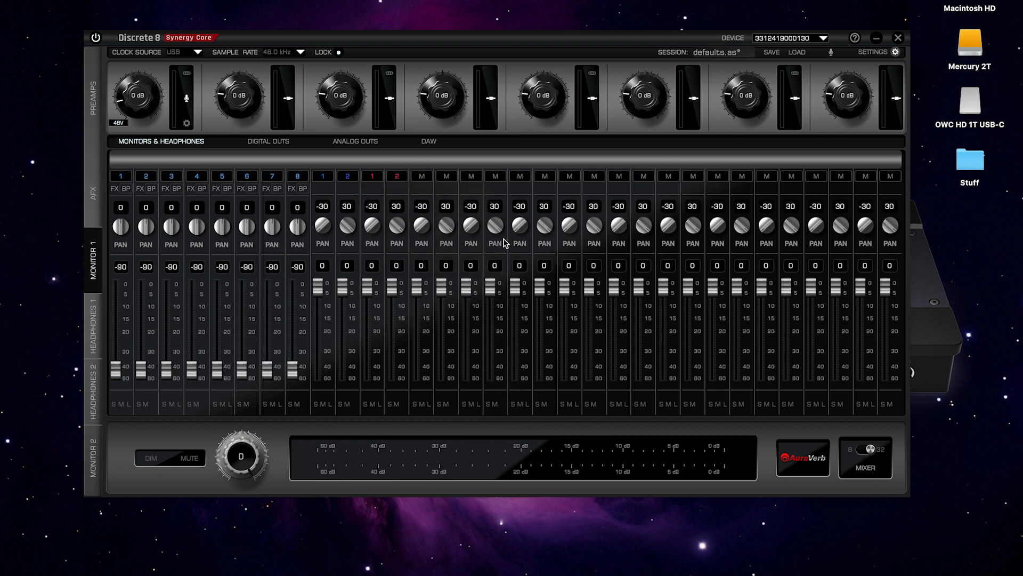
left_click(422, 176)
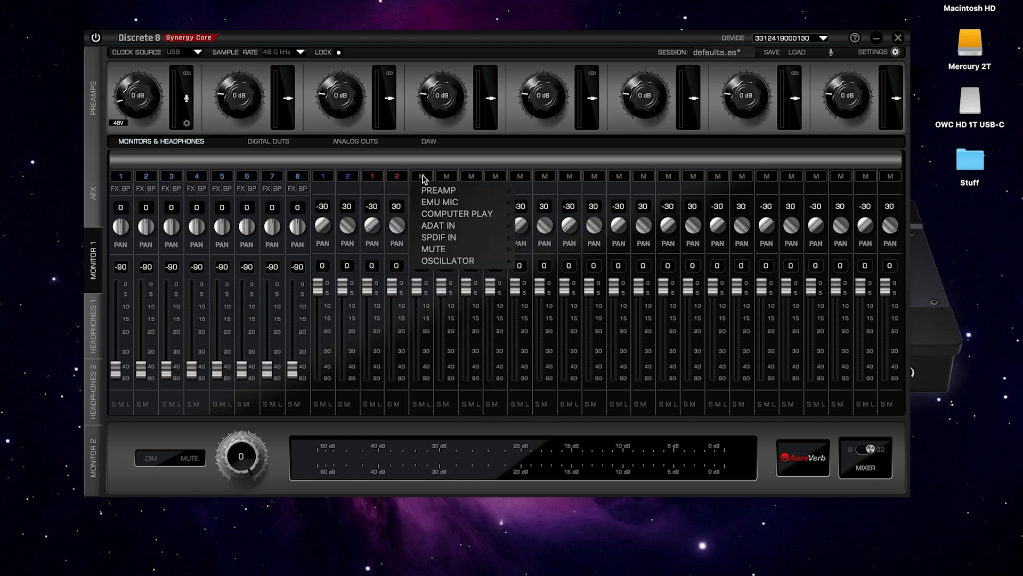
left_click(527, 241)
left_click(447, 177)
left_click(552, 256)
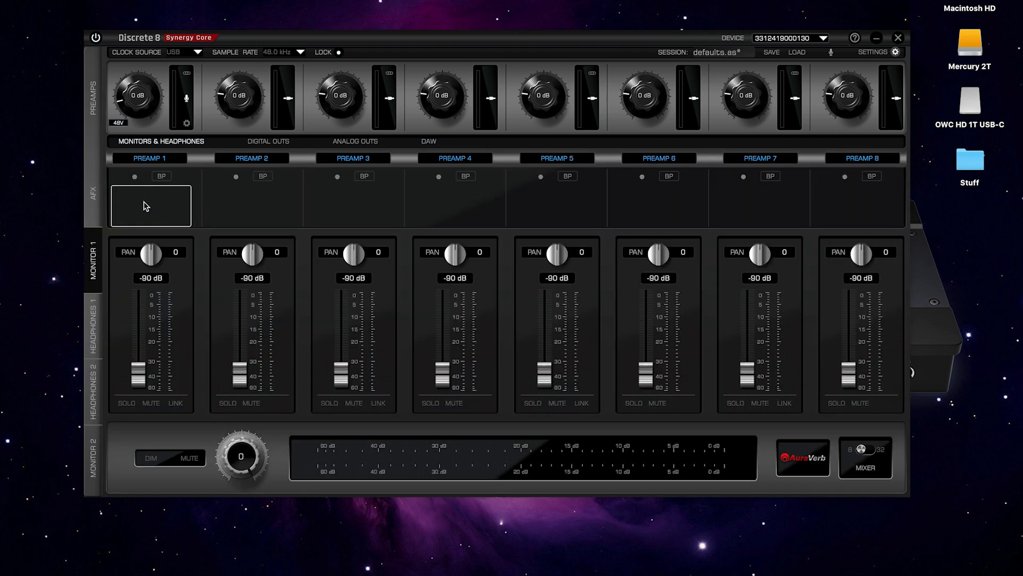
Open channel 1's AFX rack and add the VPA 76 preamp and VEQ-1A equaliser.
left_click(146, 206)
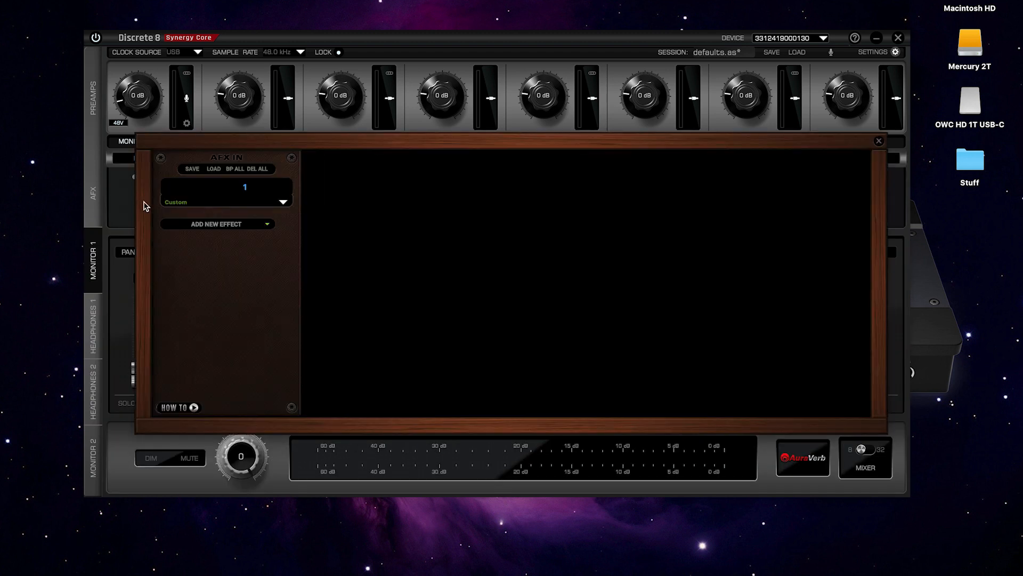
left_click(219, 225)
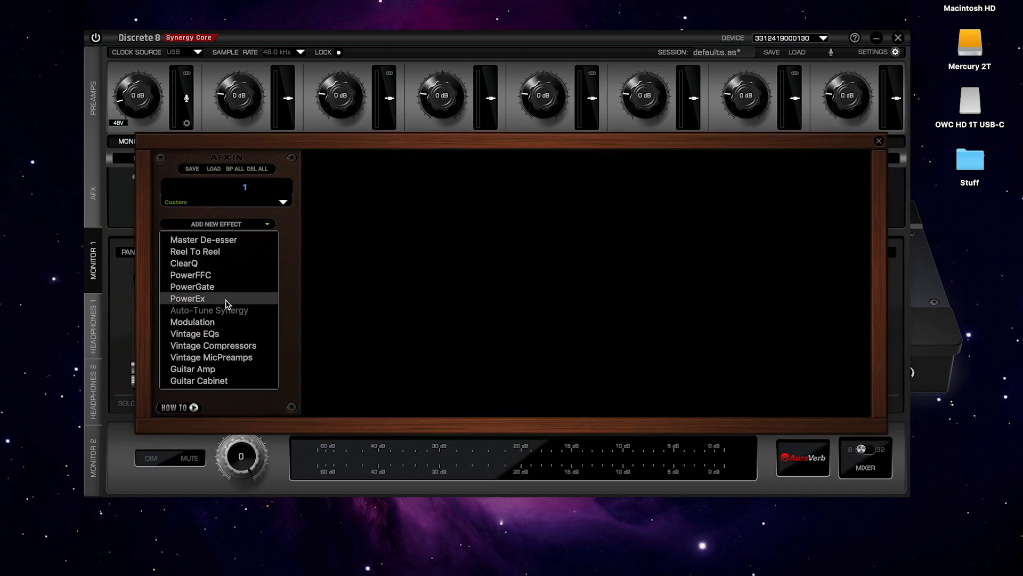
mouse_move(232, 361)
left_click(306, 372)
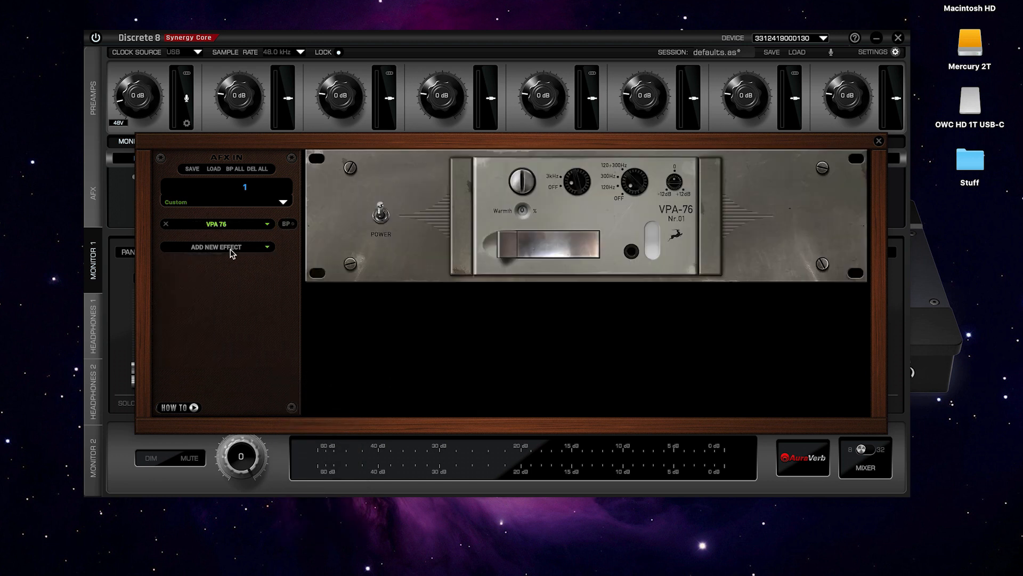
left_click(232, 249)
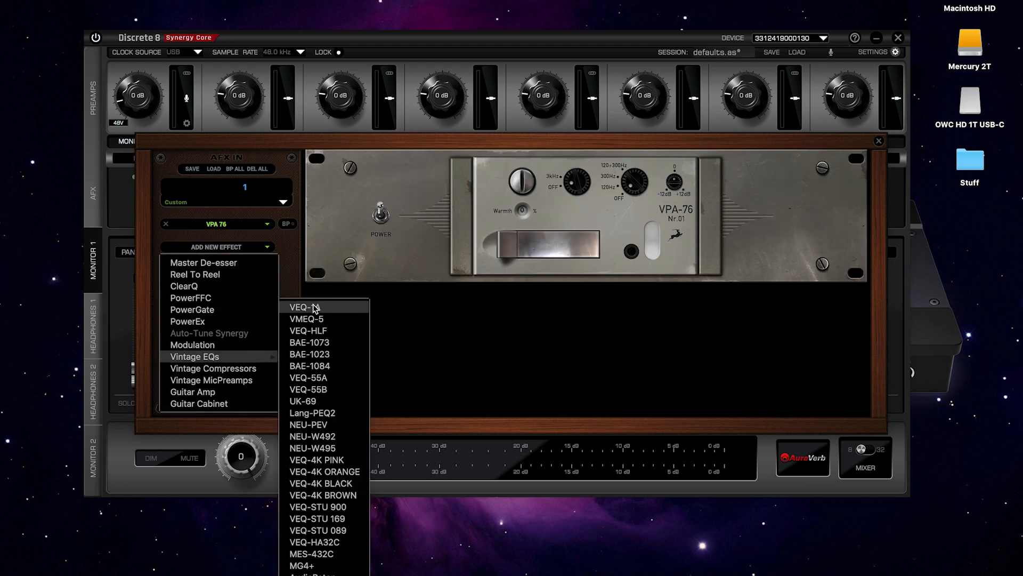
left_click(315, 303)
Add the FET-A76 and Stay-Levin compressors to channel 1's AFX chain.
left_click(232, 270)
mouse_move(232, 395)
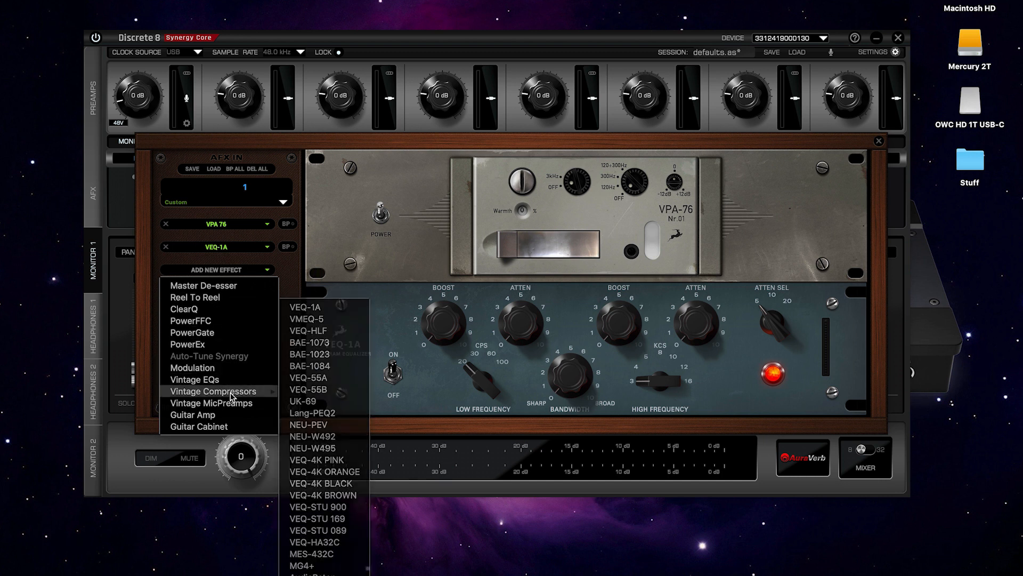
left_click(308, 395)
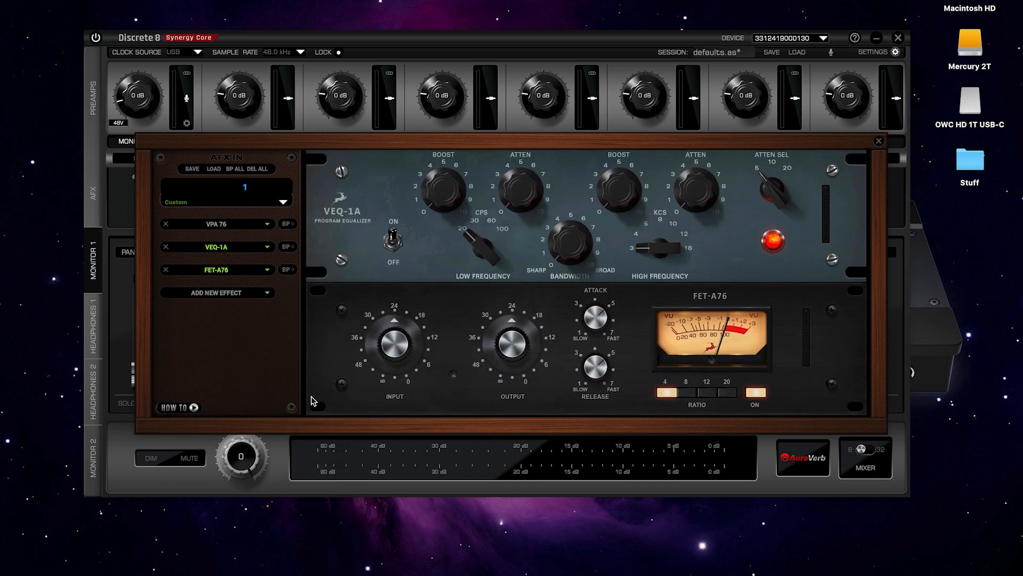
left_click(230, 296)
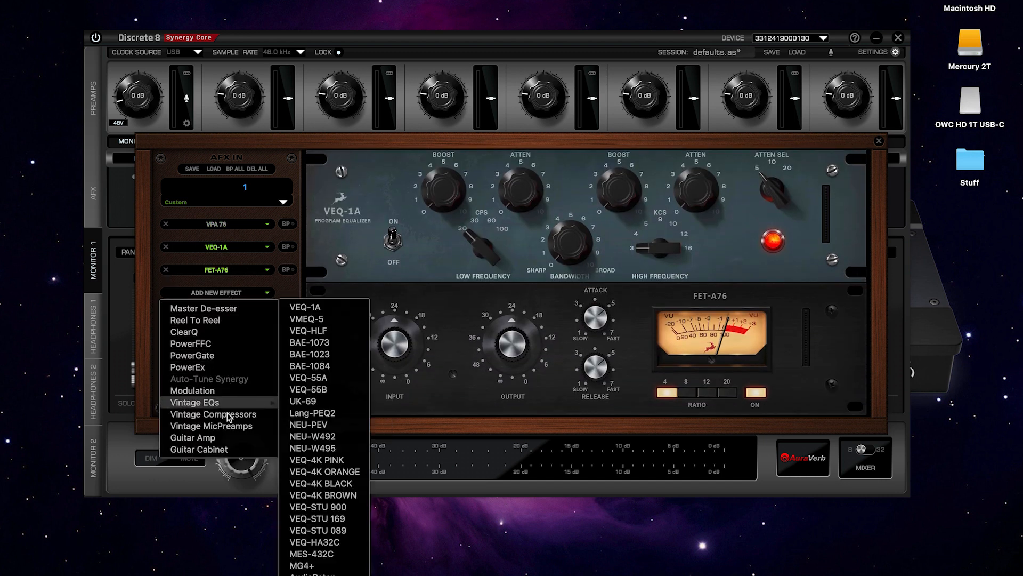
mouse_move(229, 417)
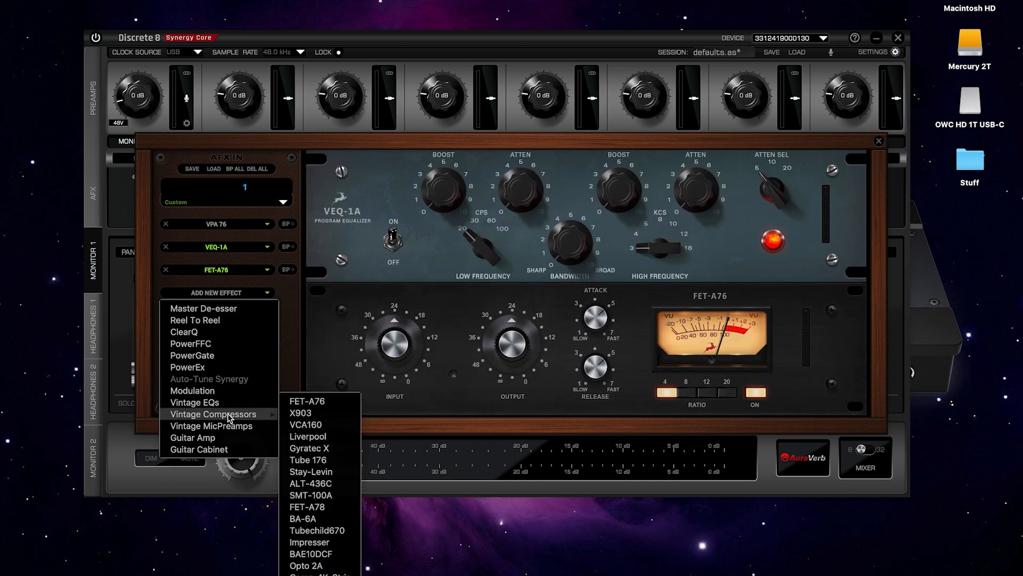
left_click(310, 474)
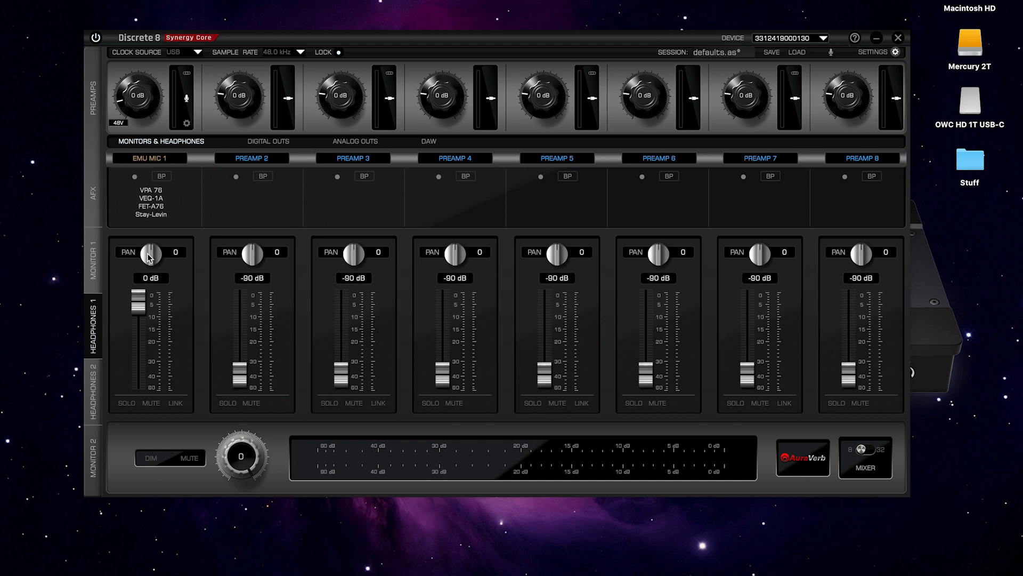
Test channel 1's pan and level, leaving pan centred and the fader at 0 dB.
mouse_move(148, 260)
left_mouse_down()
mouse_move(154, 296)
mouse_move(150, 241)
left_mouse_up()
double_click(149, 259)
left_click_drag(139, 304, 147, 274)
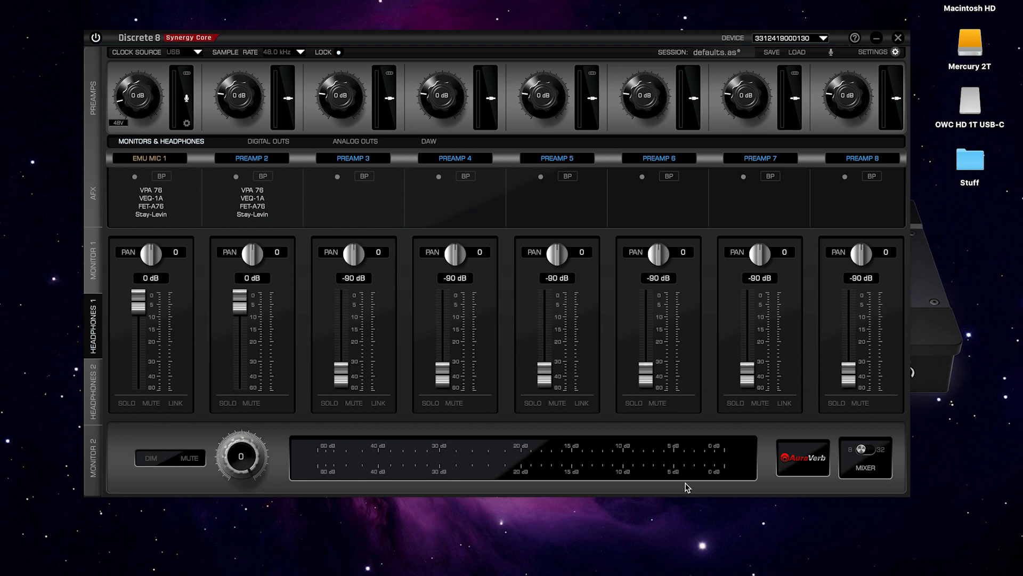
Step through the Headphones 1, Headphones 2 and Monitor 2 mixes, ending back on Monitor 1.
left_click(95, 271)
left_click(95, 333)
left_click(95, 396)
left_click(95, 467)
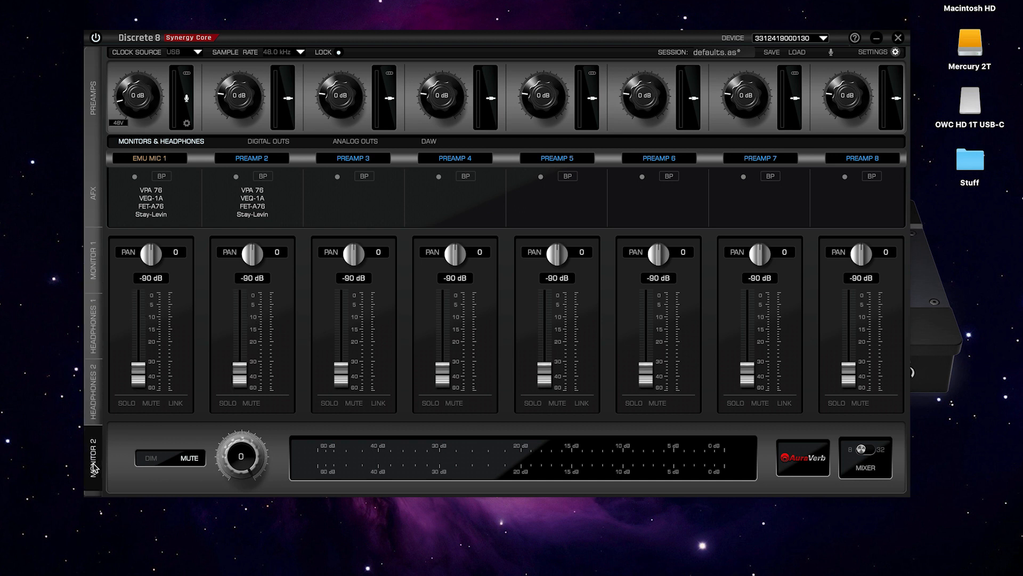
left_click(94, 391)
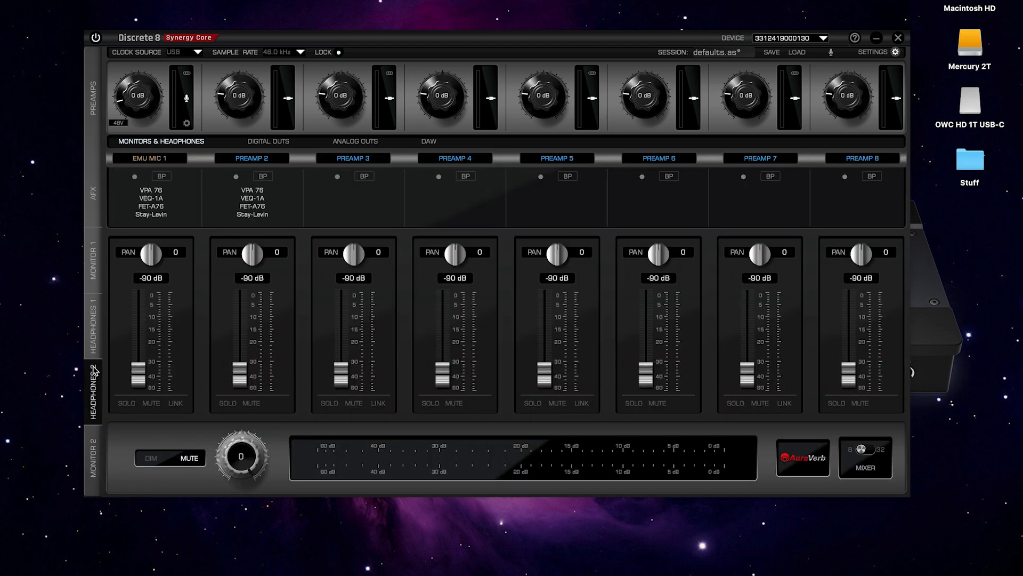
left_click(95, 330)
left_click(95, 269)
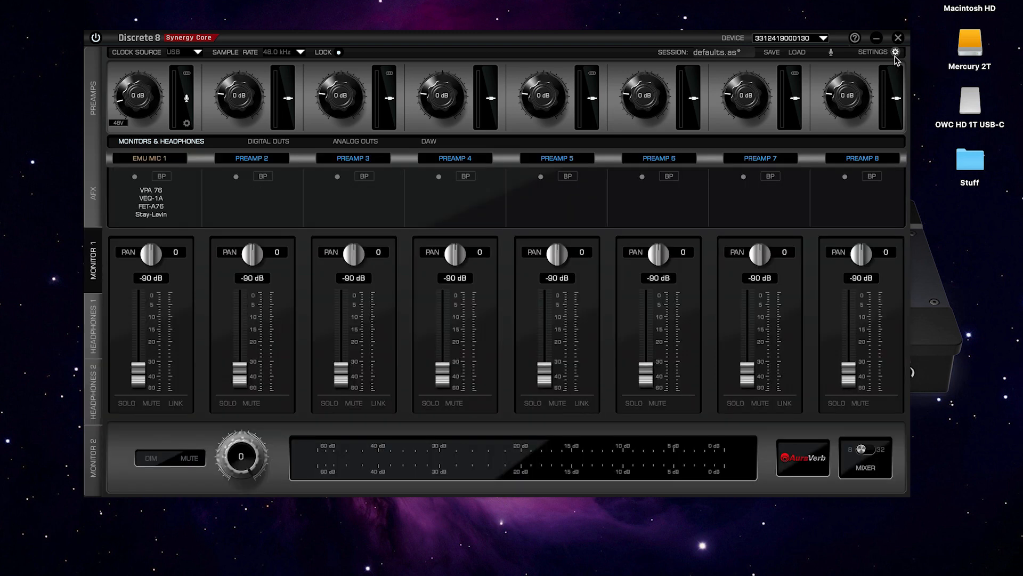
In general settings, try the Line Out Volume and Brightness sliders, restoring brightness to 100.
left_click(881, 53)
left_click_drag(279, 286, 606, 169)
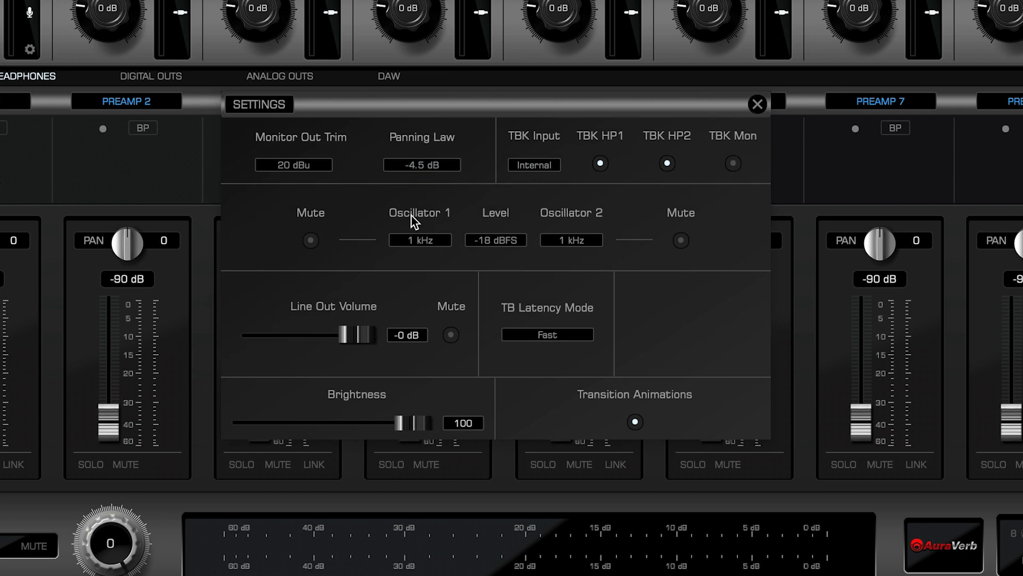
mouse_move(352, 341)
left_mouse_down()
mouse_move(323, 337)
mouse_move(356, 337)
left_mouse_up()
left_click_drag(413, 419, 464, 405)
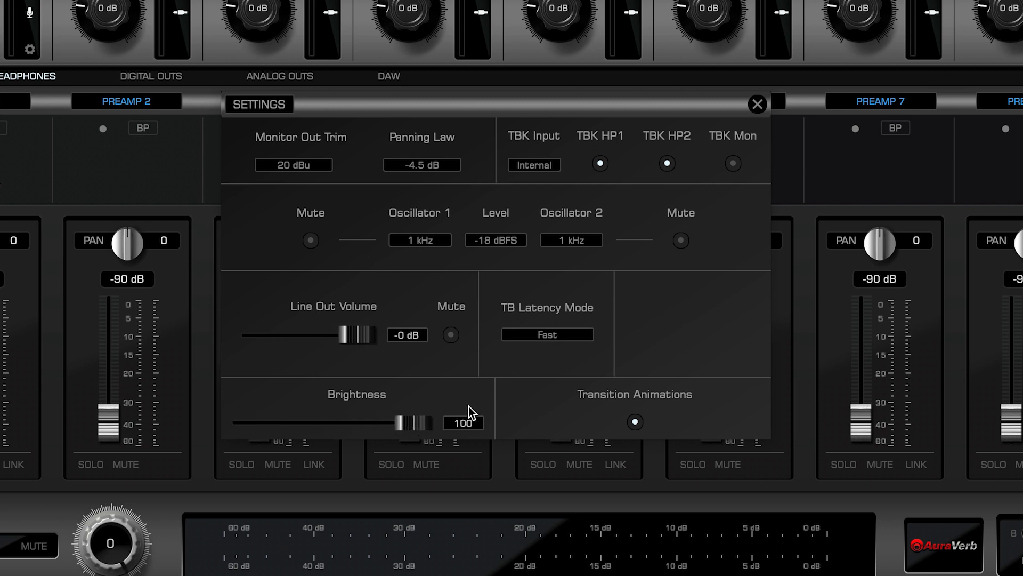
Route BVs, Acu Gtr+FX, Shaker, Tambo and Click 1 to Outs 3-4, 5-6, 7-8, 7-8 and 9-10.
left_click(758, 104)
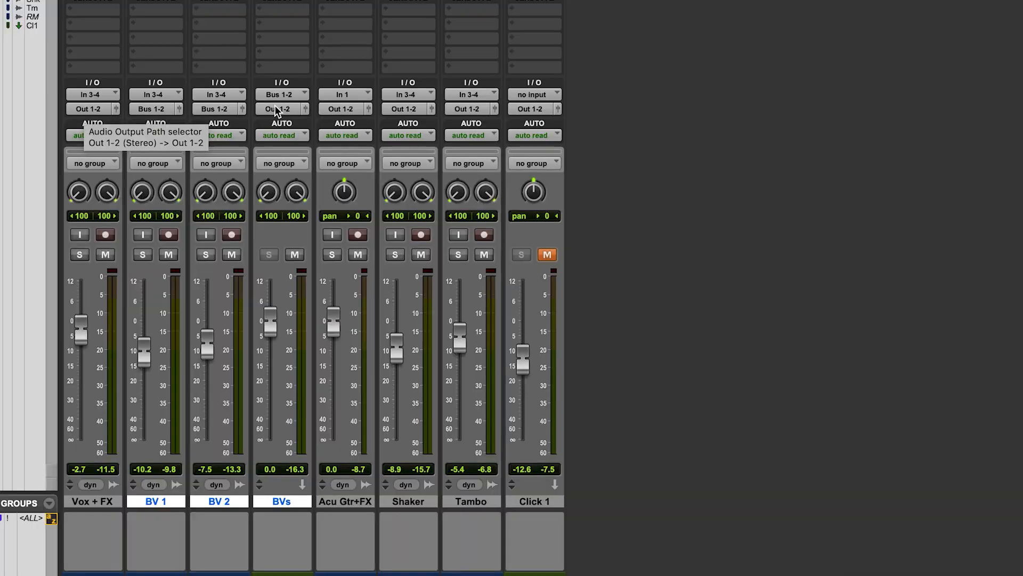
left_click(274, 105)
mouse_move(305, 108)
left_click(374, 84)
left_click(342, 108)
mouse_move(353, 107)
left_click(442, 121)
left_click(405, 108)
mouse_move(469, 107)
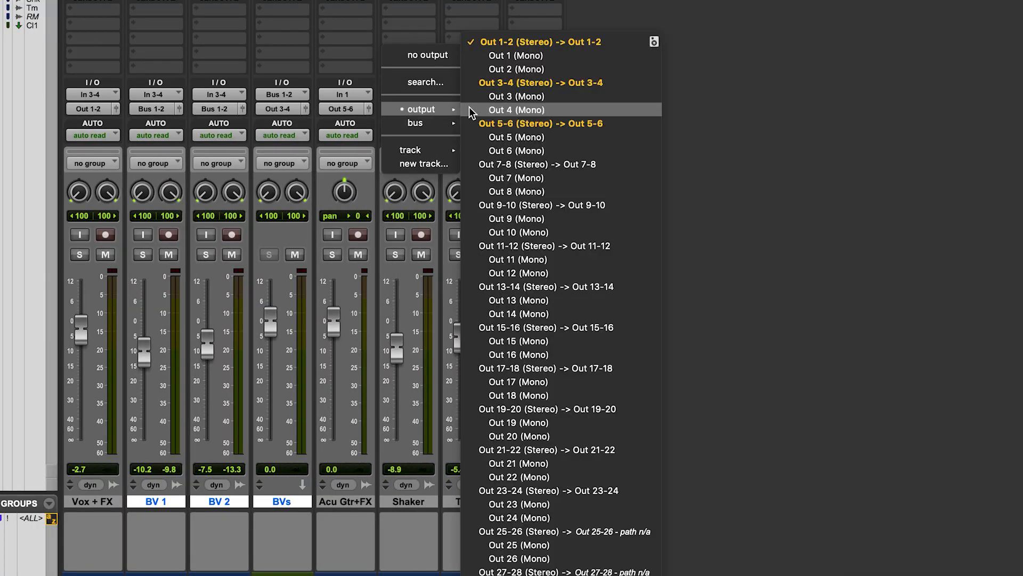
left_click(494, 164)
left_click(468, 108)
left_click(563, 163)
left_click(527, 108)
mouse_move(550, 108)
left_click(612, 205)
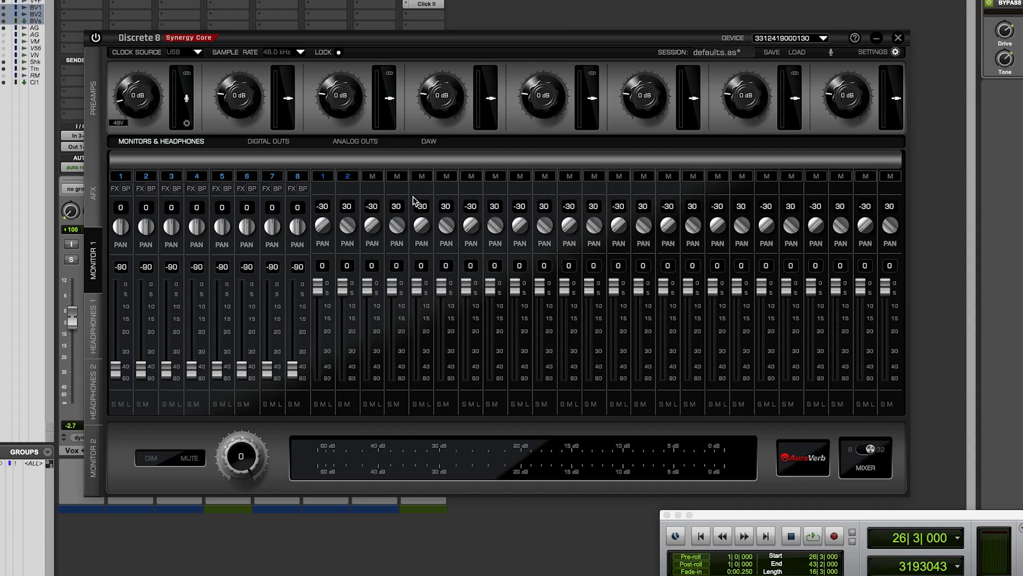
Feed successive Discrete mixer channels from ADAT inputs, running up to ADAT IN 10.
left_click(397, 176)
left_click(400, 182)
left_click(398, 177)
mouse_move(421, 226)
left_click(507, 251)
left_click(421, 176)
left_click(528, 263)
left_click(447, 176)
left_click(554, 275)
left_click(471, 176)
left_click(579, 287)
left_click(496, 176)
left_click(606, 297)
left_click(520, 176)
left_click(631, 312)
left_click(545, 175)
left_click(657, 325)
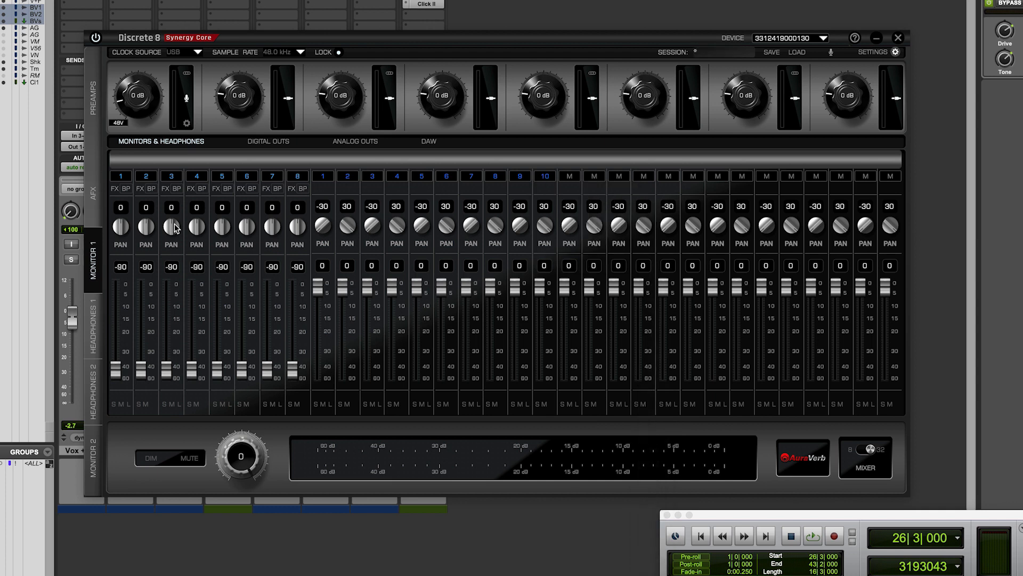
Feed channel 1 from EMU MIC 1 and model it as a Tokyo 800T.
left_click(120, 176)
mouse_move(125, 204)
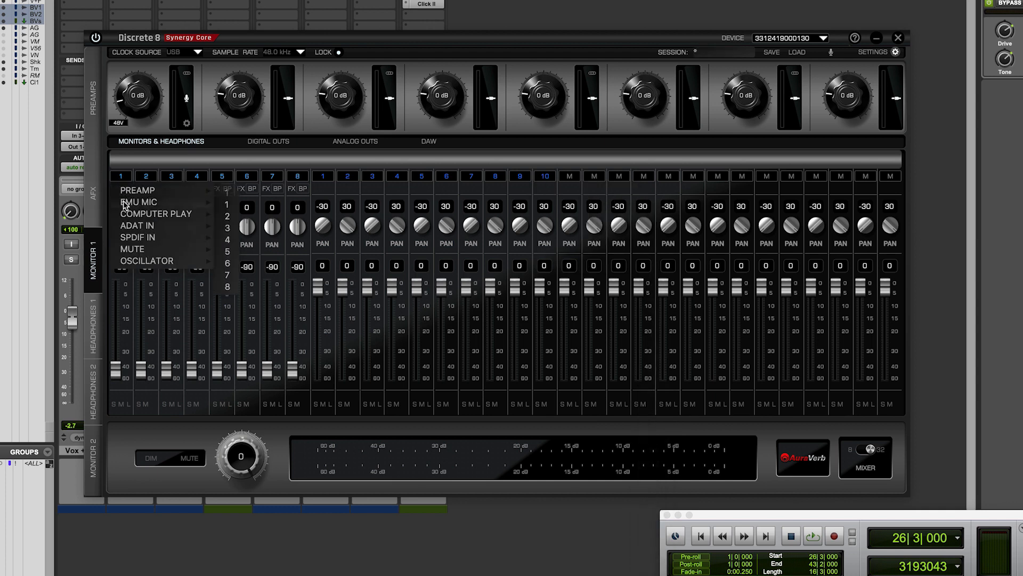
left_click(227, 205)
left_click(187, 124)
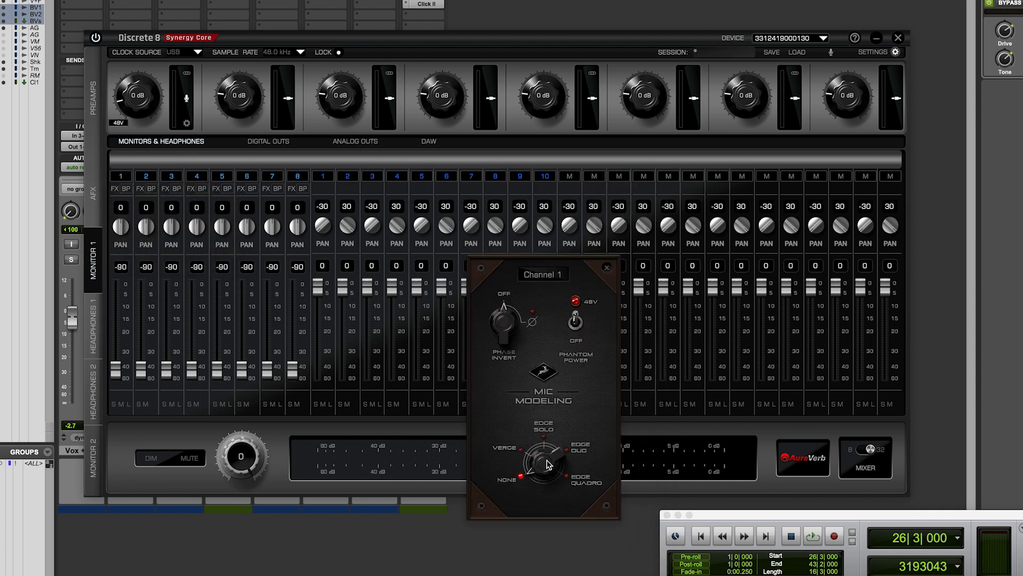
left_click(662, 479)
left_click(660, 492)
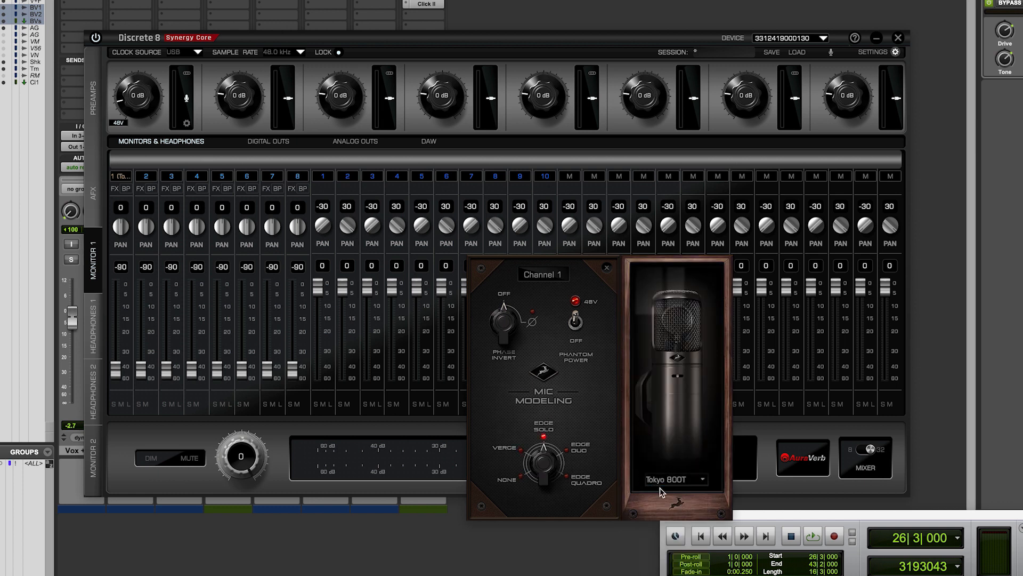
Add Auto-Tune Synergy and the Gyratec IX preamp to channel 1's effects chain.
left_click(114, 188)
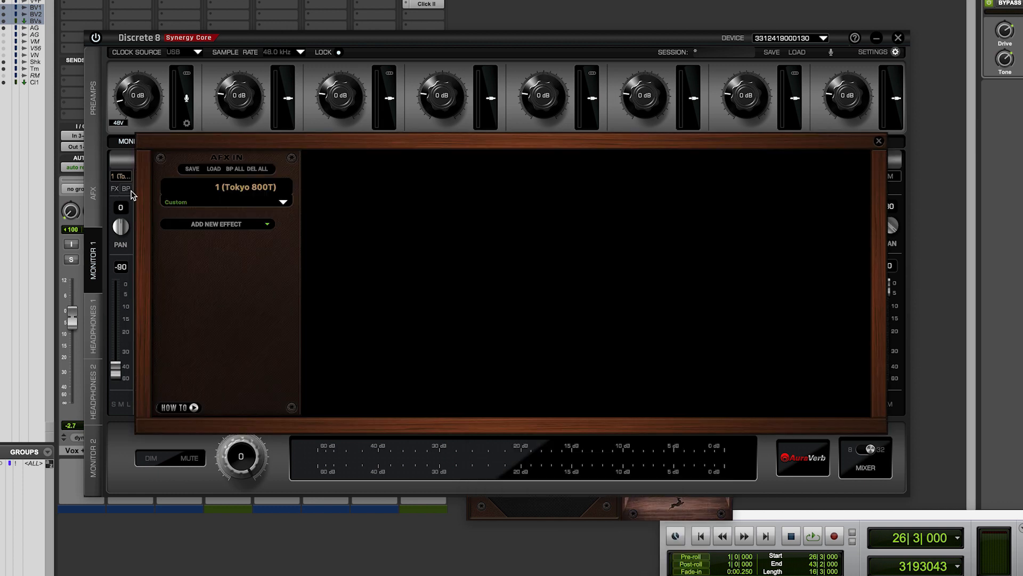
left_click(212, 226)
left_click(219, 311)
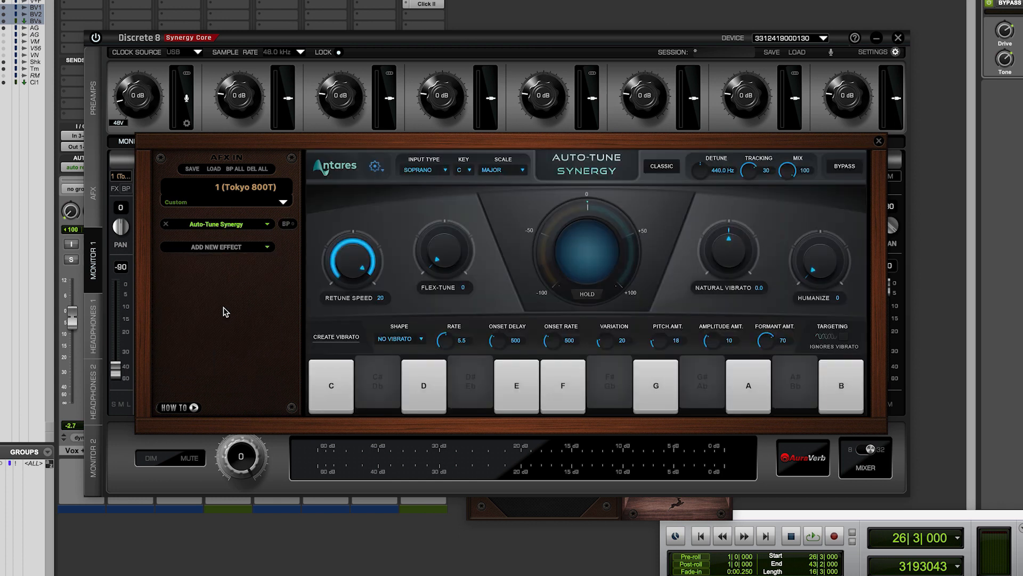
left_click(212, 247)
mouse_move(257, 380)
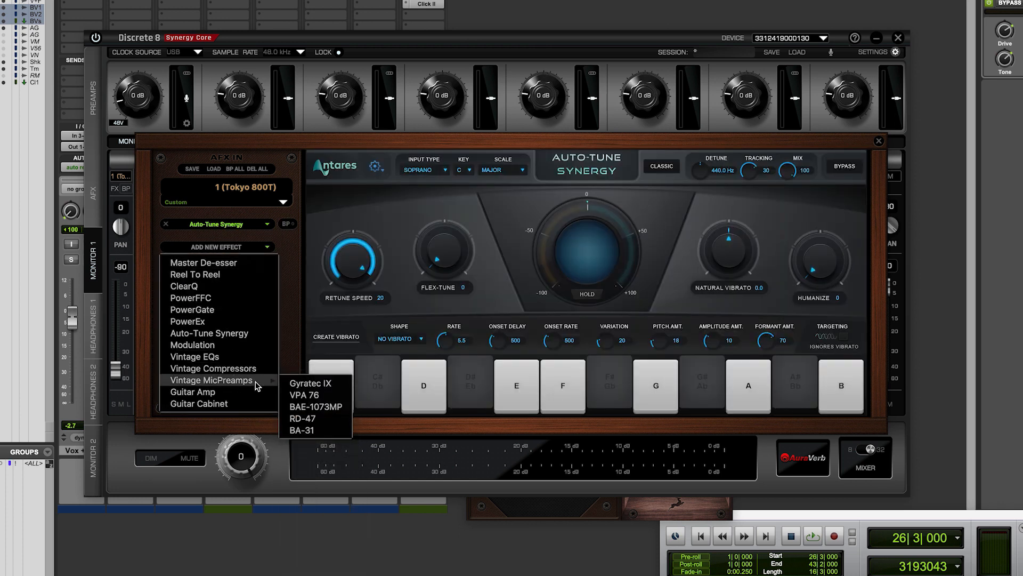
left_click(303, 384)
Add the MG4+ EQ and VCA160 compressor, then close the effects chain.
left_click(210, 270)
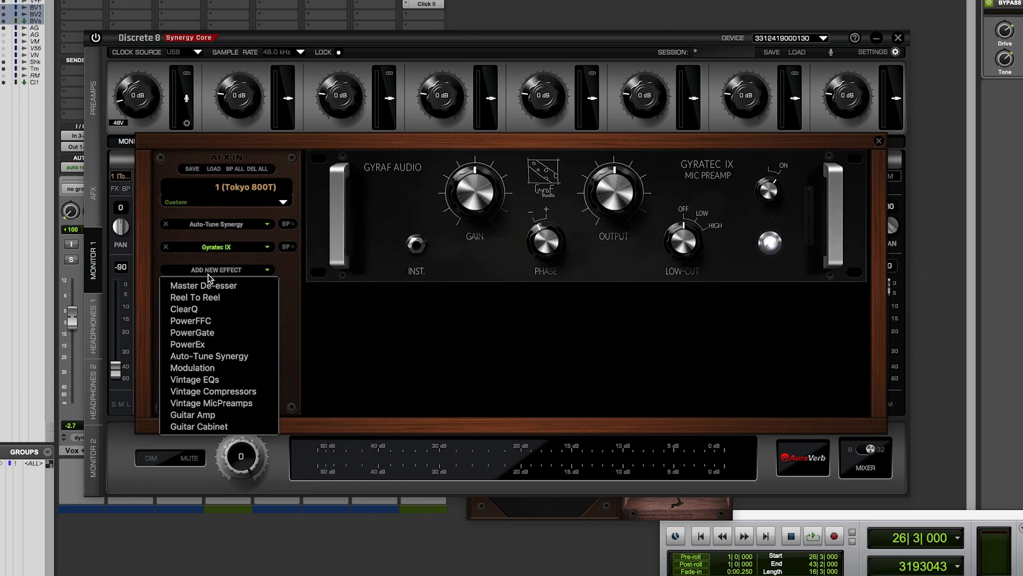
mouse_move(216, 380)
left_click(313, 567)
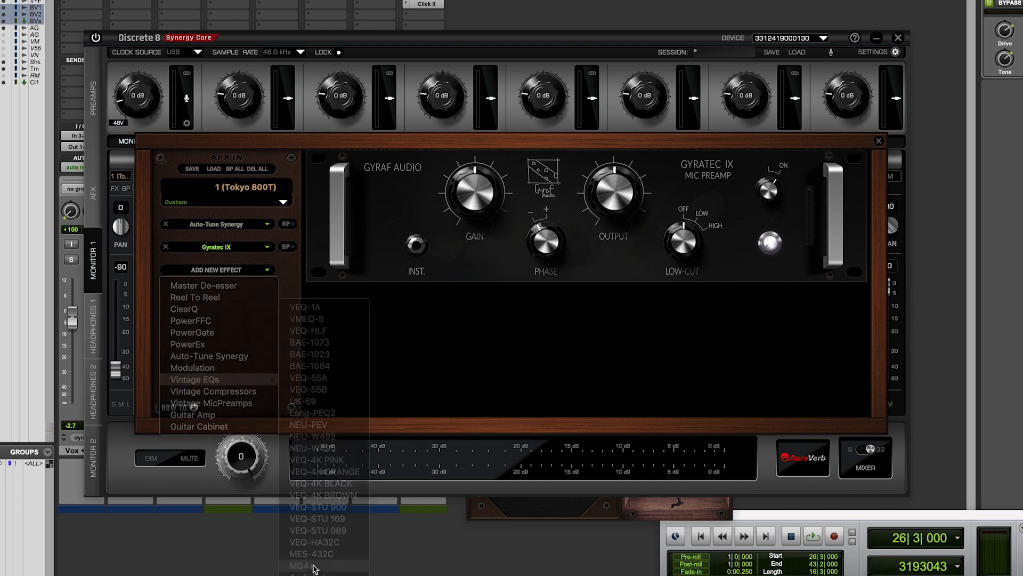
left_click(226, 292)
mouse_move(230, 415)
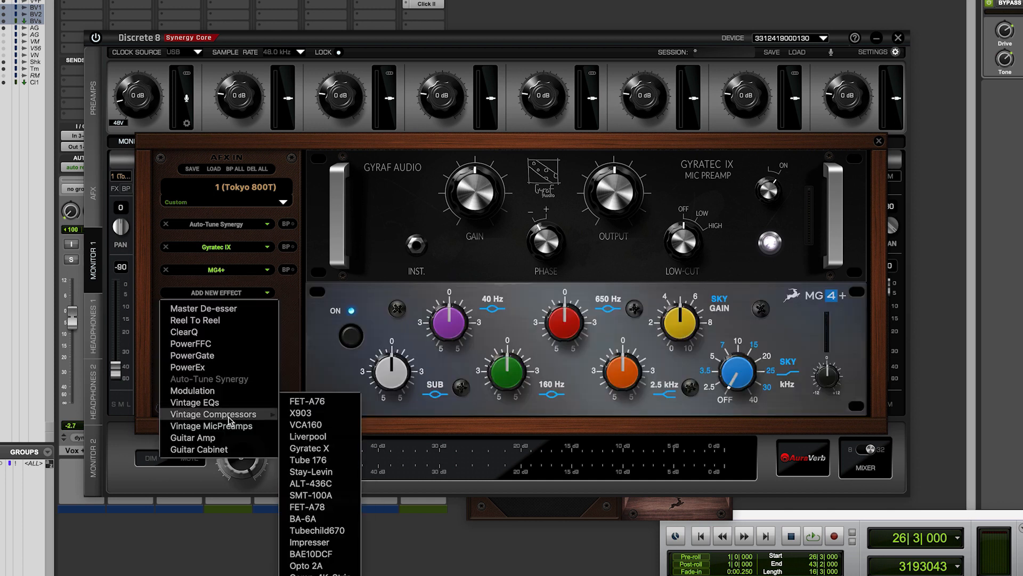
left_click(312, 425)
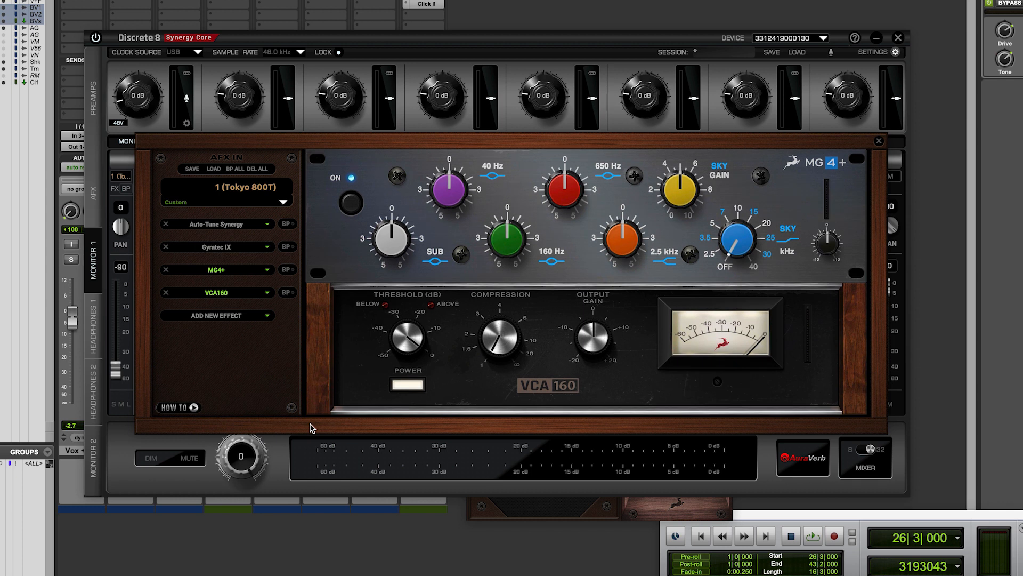
left_click(879, 142)
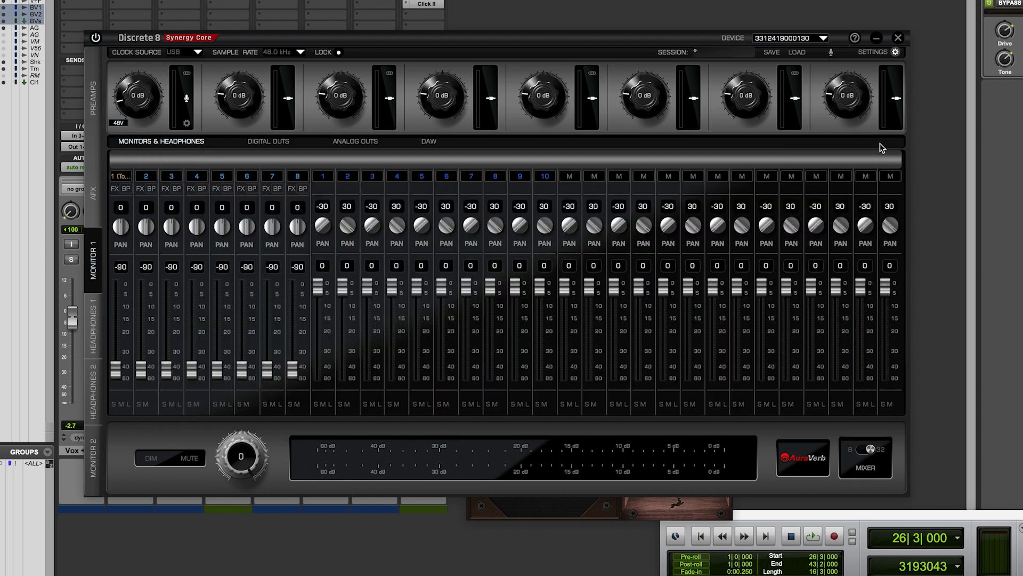
Raise the AuraVerb returns for Headphones 1, Headphones 2 and Monitor 1.
left_click(804, 458)
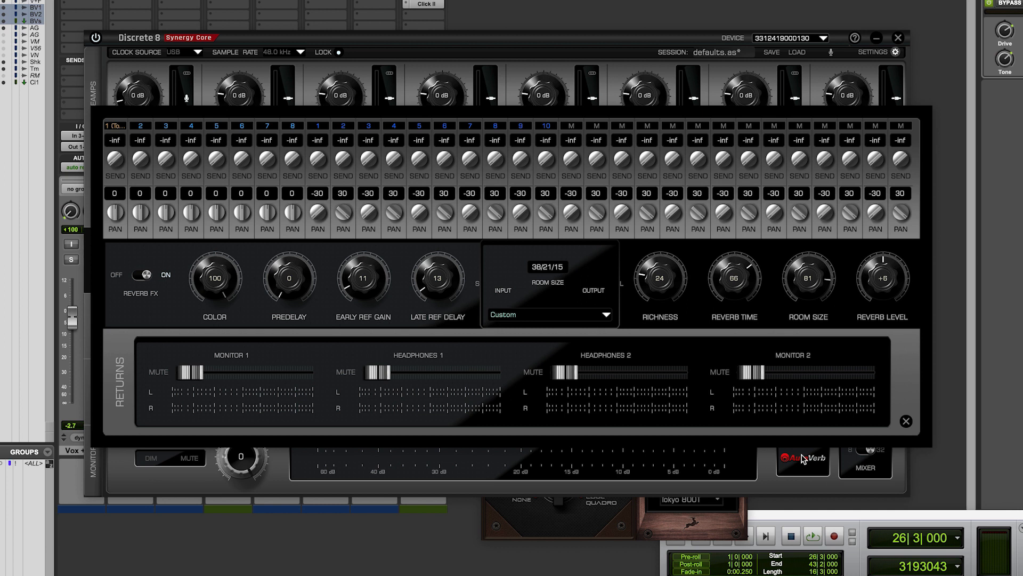
left_click_drag(378, 372, 461, 372)
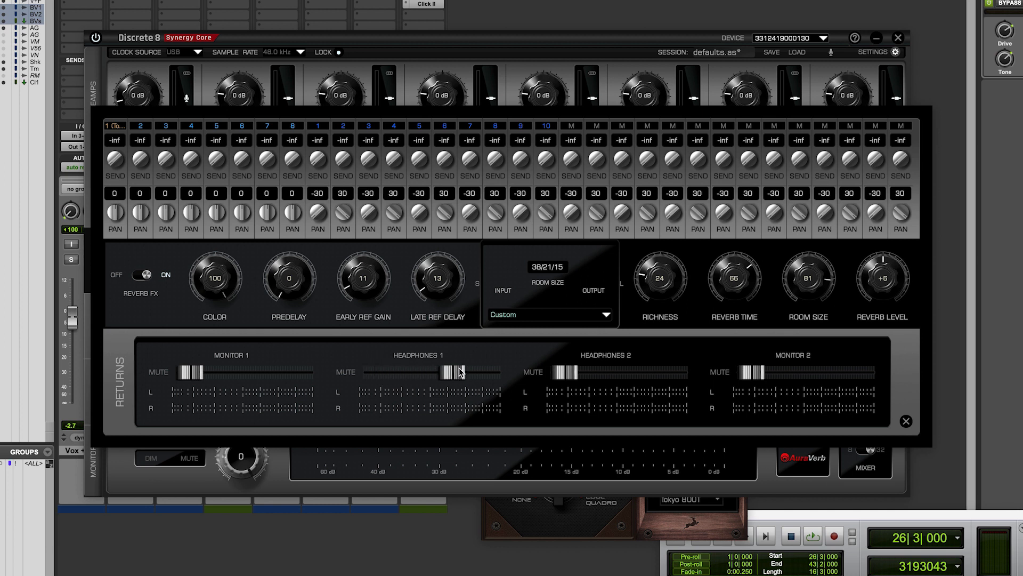
left_click_drag(566, 371, 647, 371)
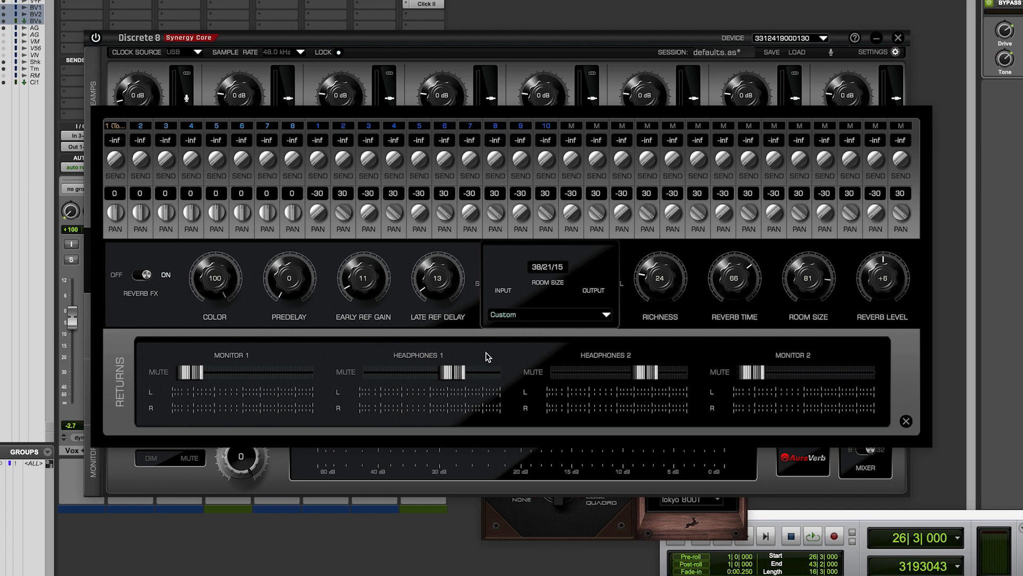
left_click_drag(190, 374, 274, 372)
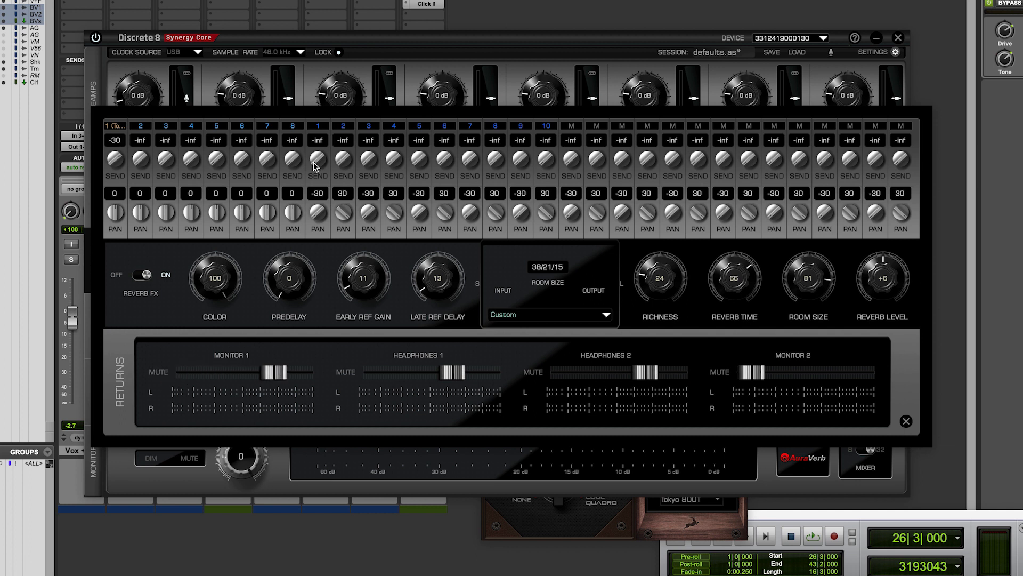
Raise the AuraVerb send knobs on ADAT channels 2 through 8.
left_click_drag(341, 163, 366, 20)
left_click_drag(394, 160, 395, 27)
left_click_drag(420, 160, 442, 47)
left_click_drag(465, 155, 468, 48)
left_click_drag(495, 159, 490, 40)
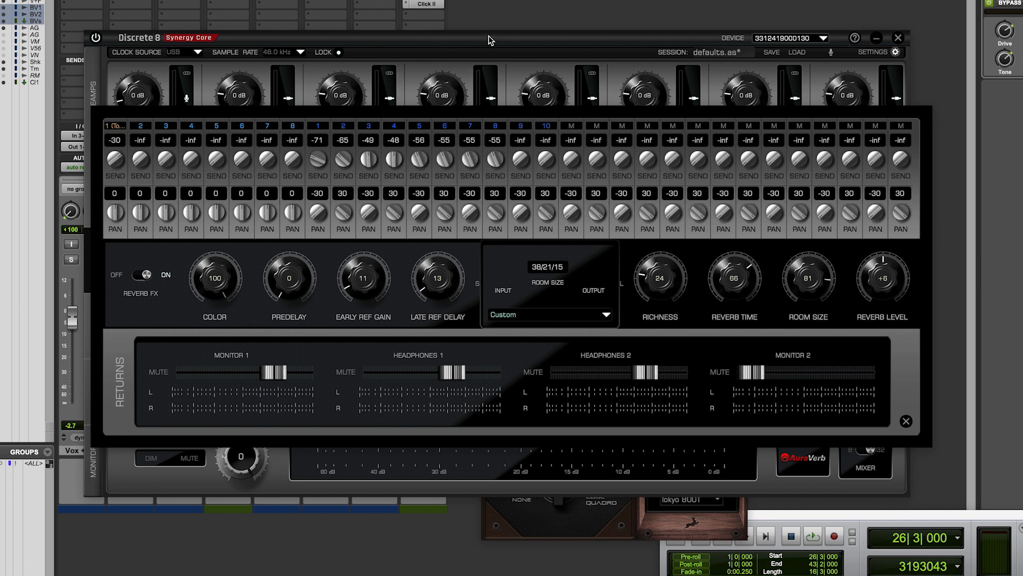
Close AuraVerb and Save As a new session named 'TRIO SETTINGS'.
left_click(906, 421)
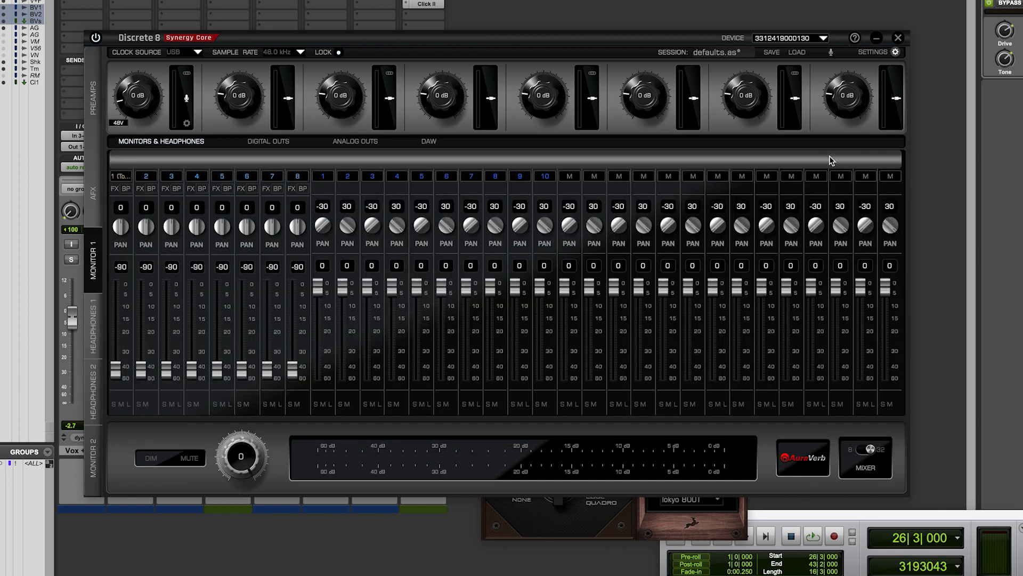
left_click(771, 53)
left_click(614, 376)
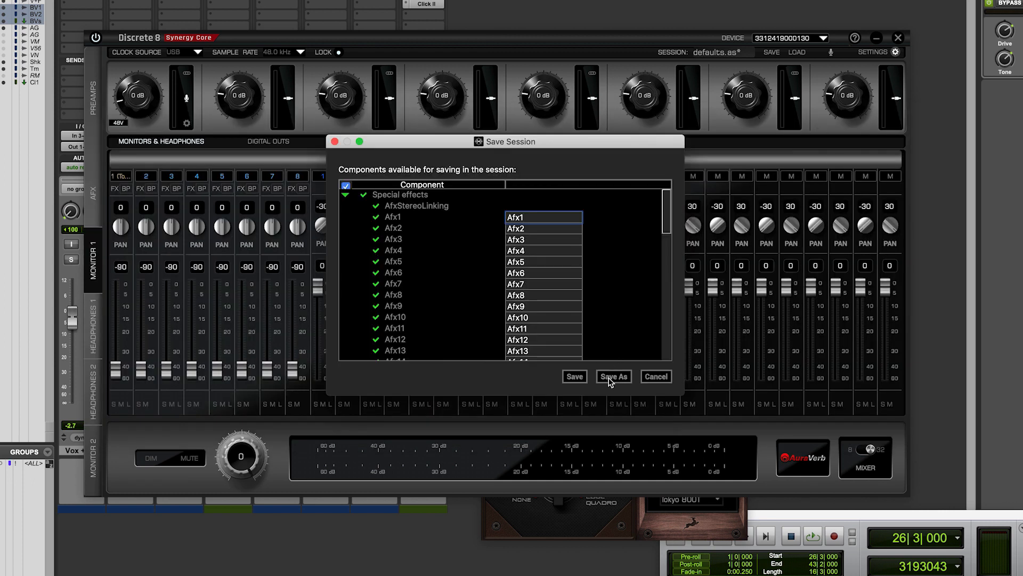
type("TRIO SETTINGS")
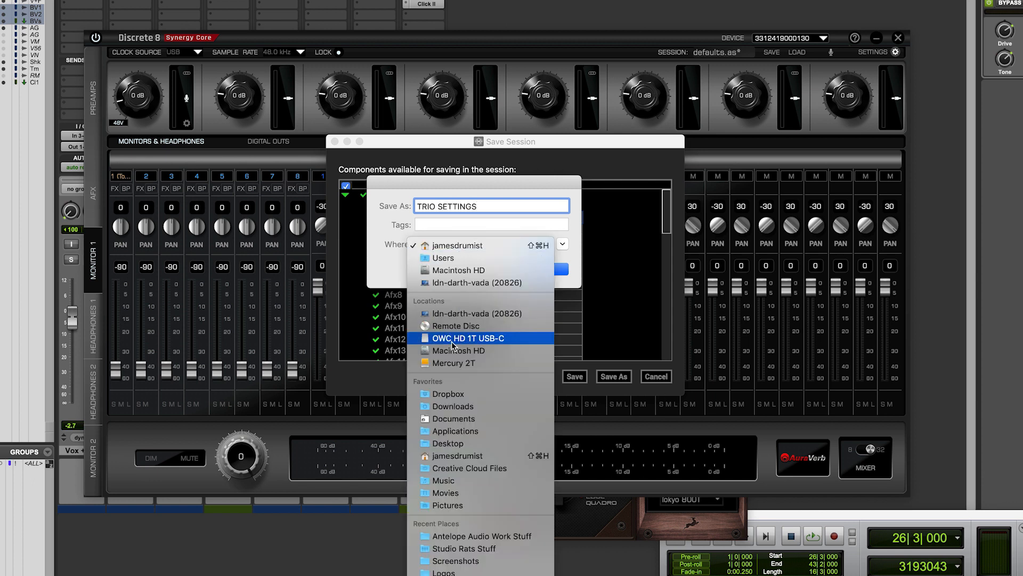
left_click(543, 269)
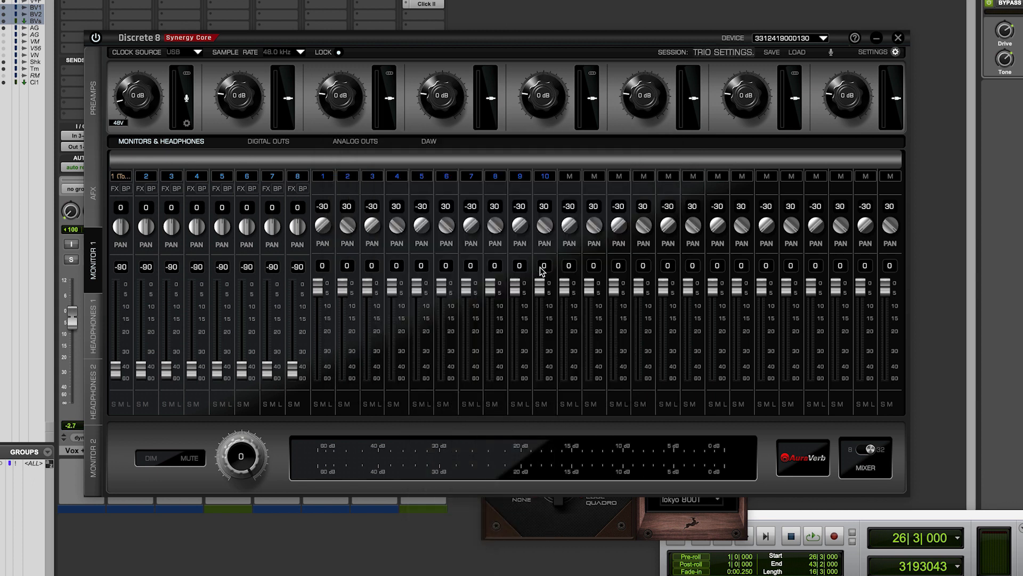